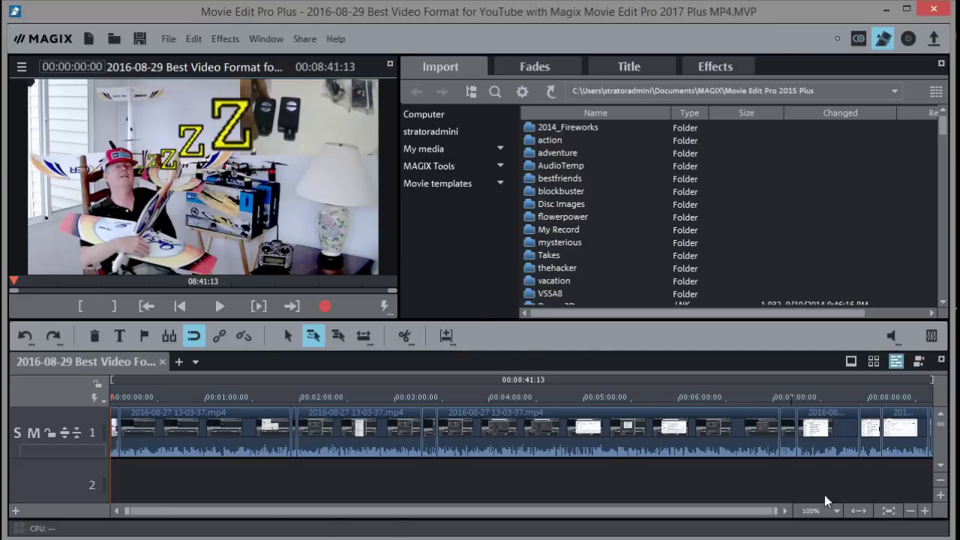
Zoom the timeline out, extend the playback range past the movie's end, then zoom back in.
left_click(910, 511)
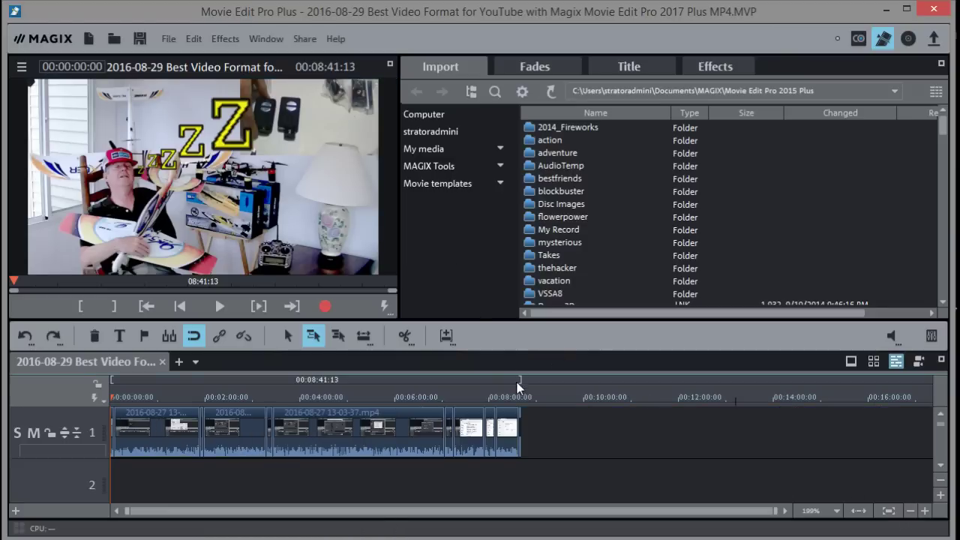
left_click_drag(520, 385, 607, 390)
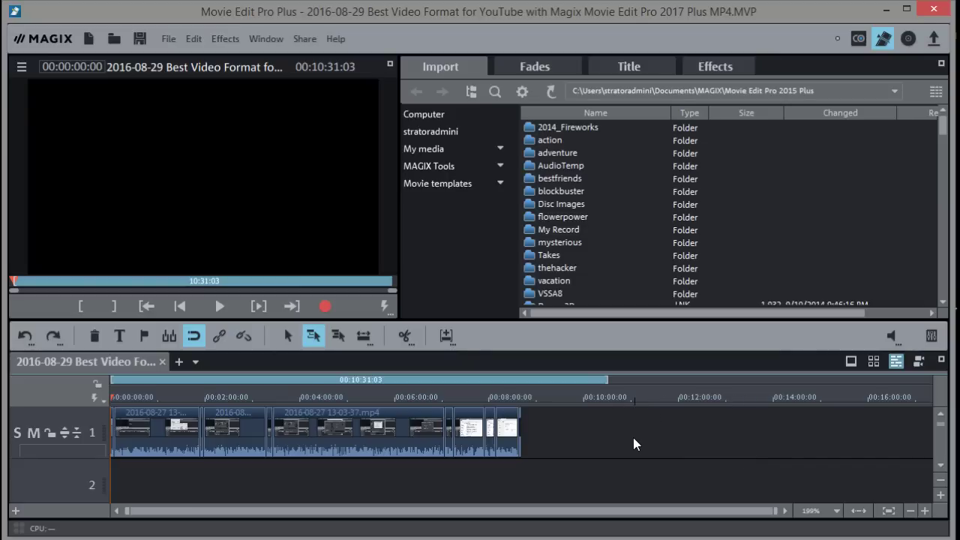
left_click(859, 511)
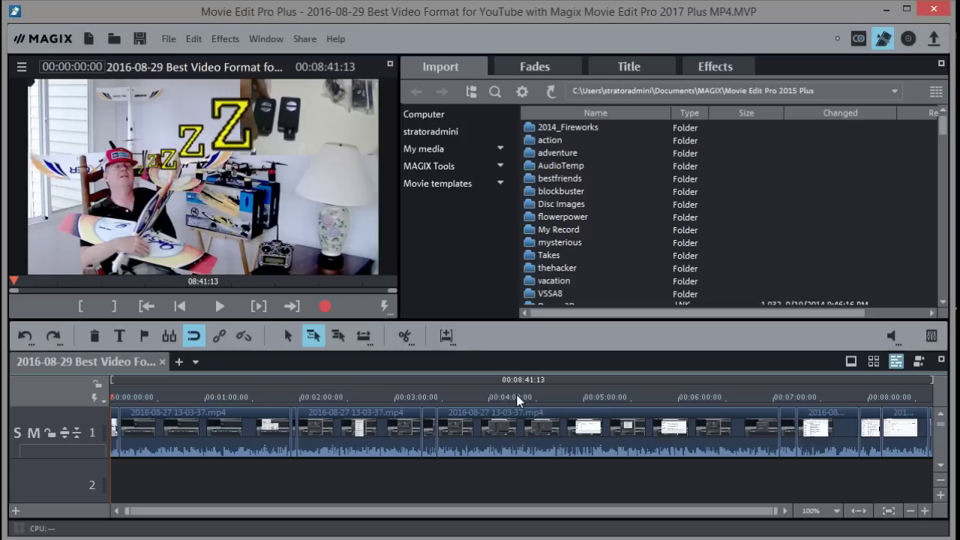
Start a Video as MPEG-4 export from the File menu and review the Presets list unchanged.
left_click(168, 39)
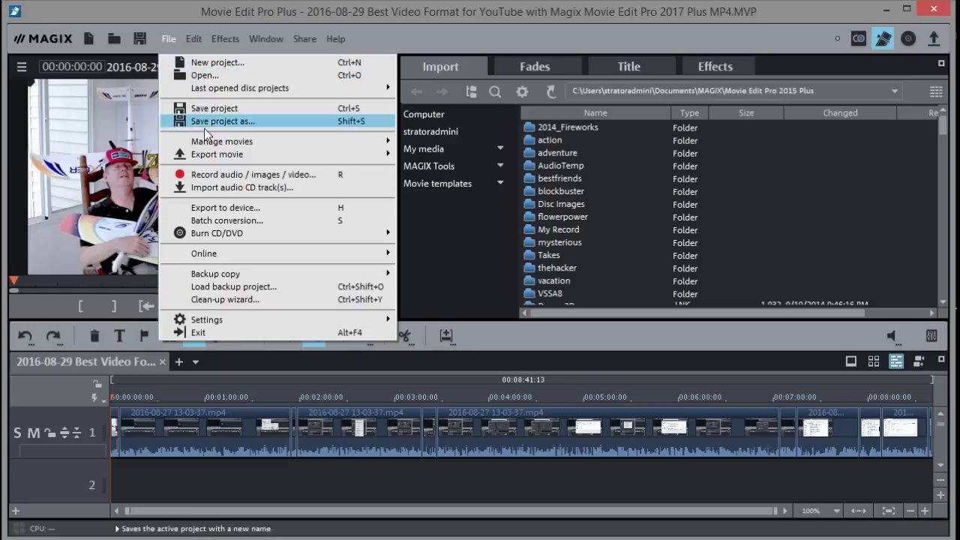
mouse_move(220, 159)
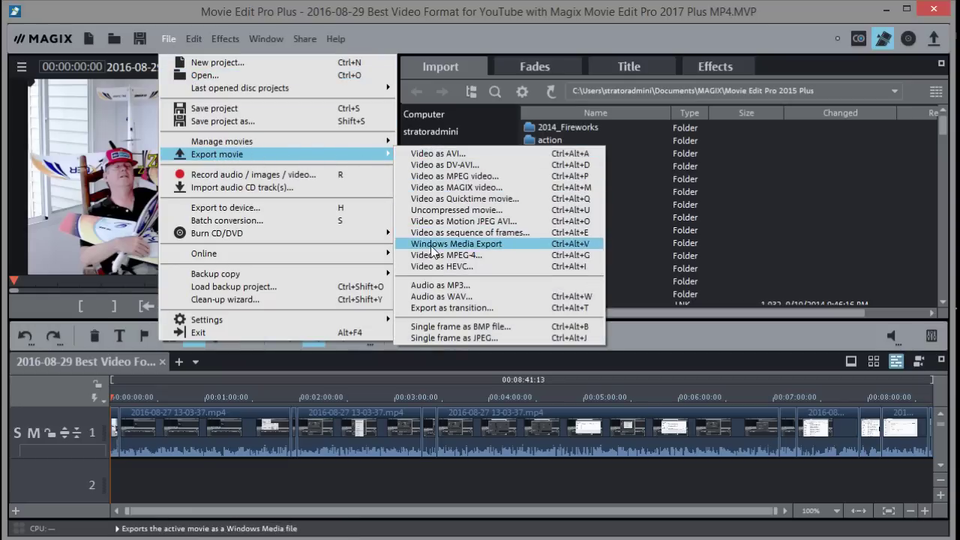
left_click(454, 256)
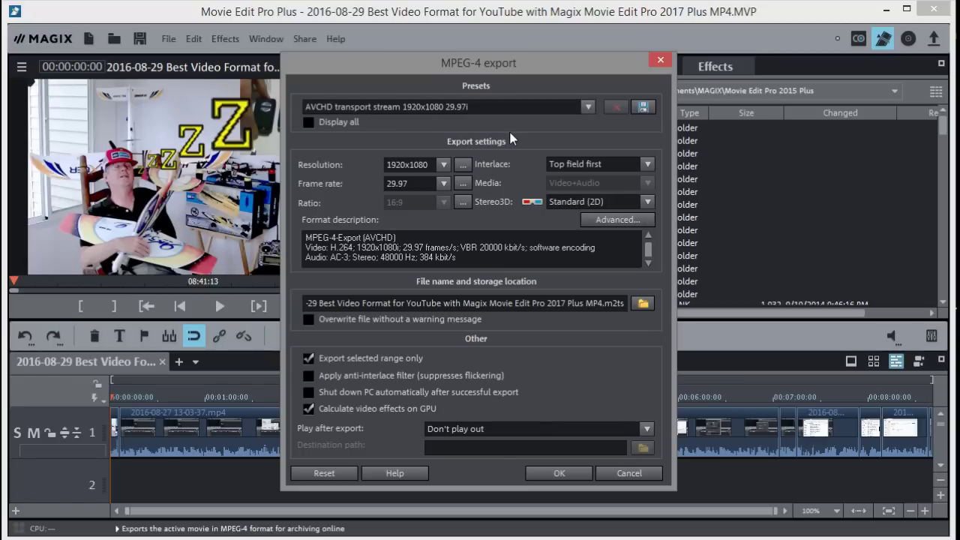
left_click(588, 105)
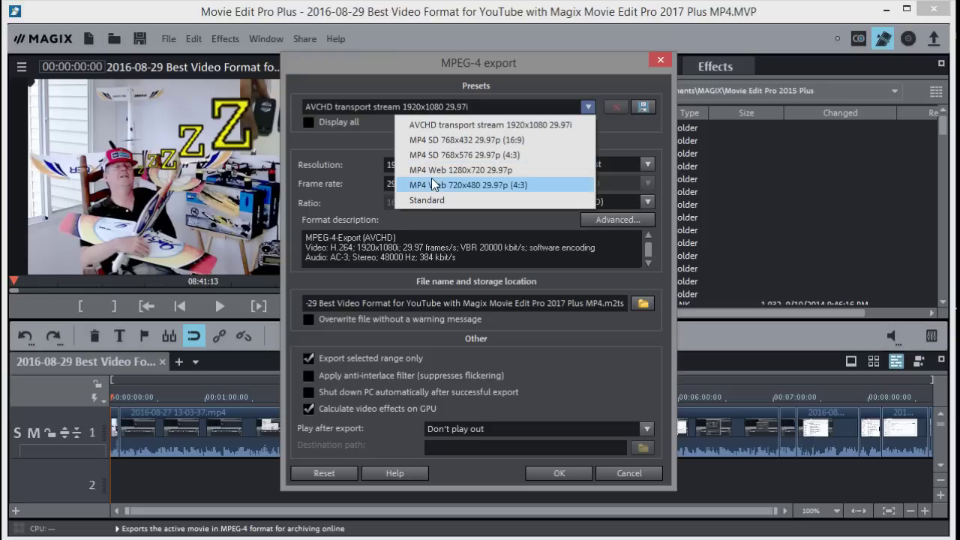
left_click(613, 124)
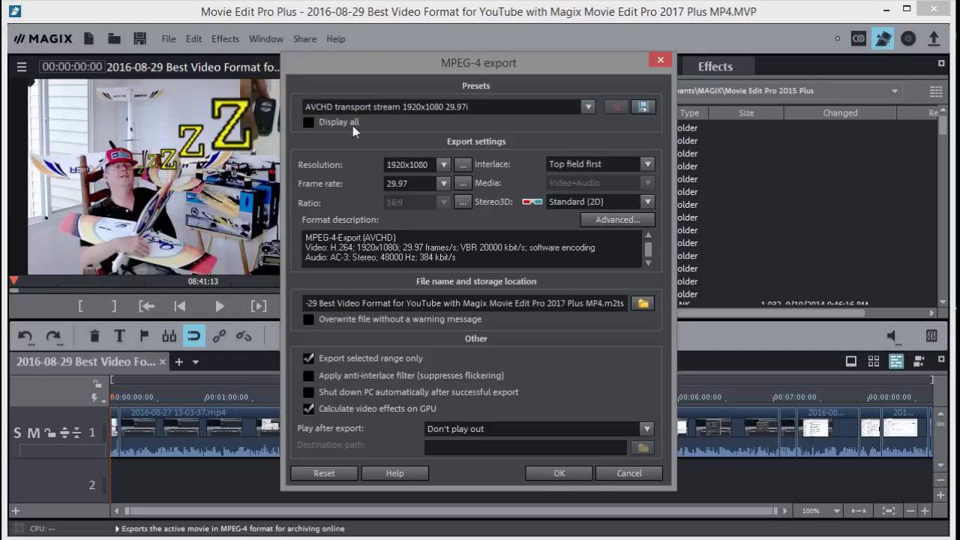
Pick MP4 FullHD 1920x1080 29.97p from the full preset list, then switch to the Standard preset.
left_click(309, 125)
left_click(588, 106)
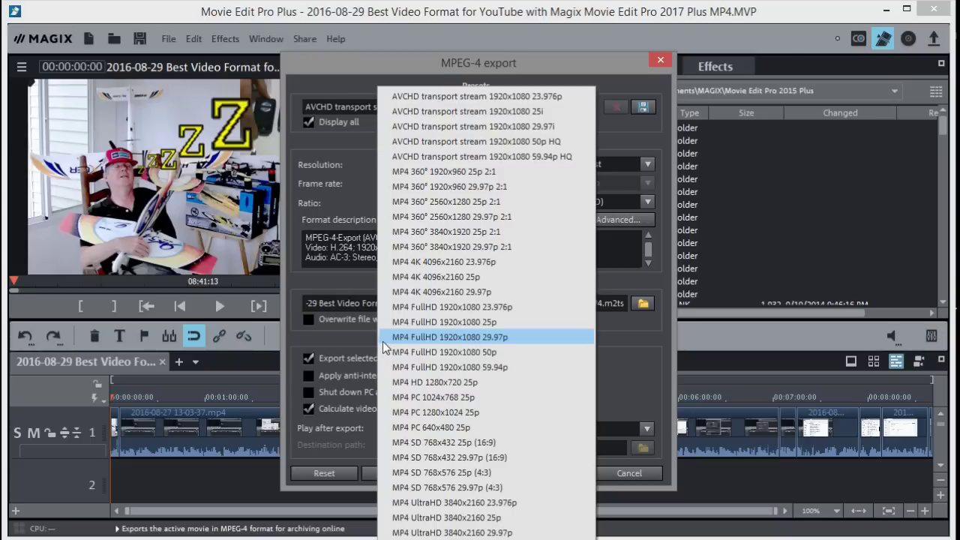
left_click(433, 337)
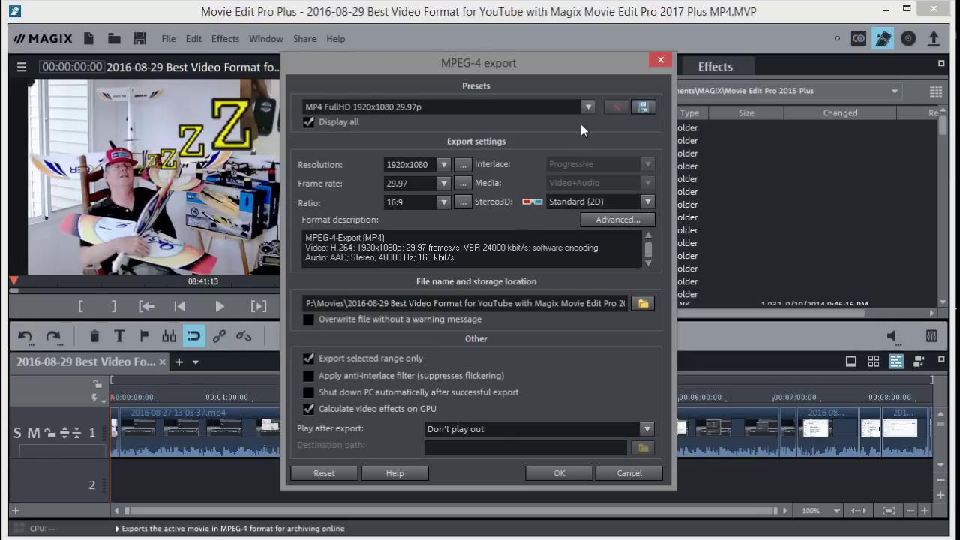
left_click(309, 123)
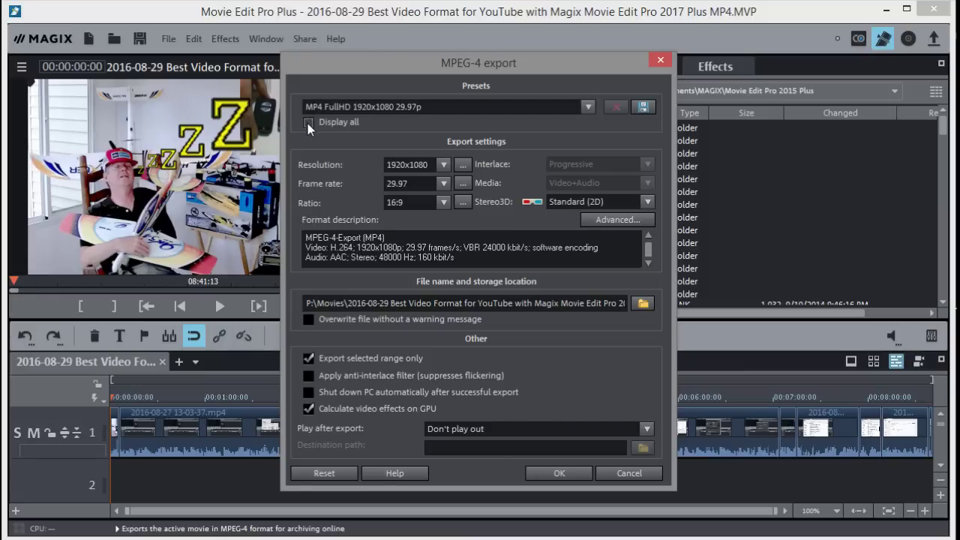
left_click(587, 106)
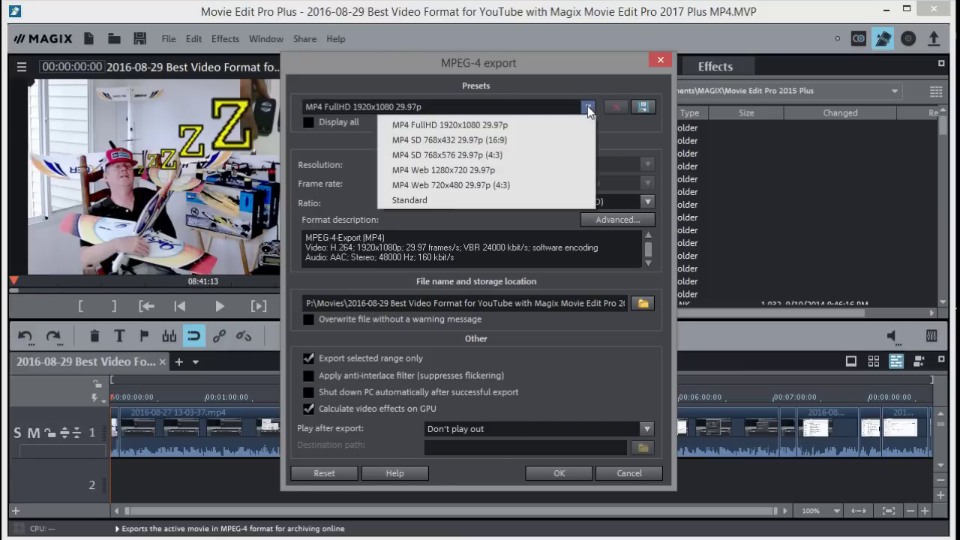
left_click(419, 199)
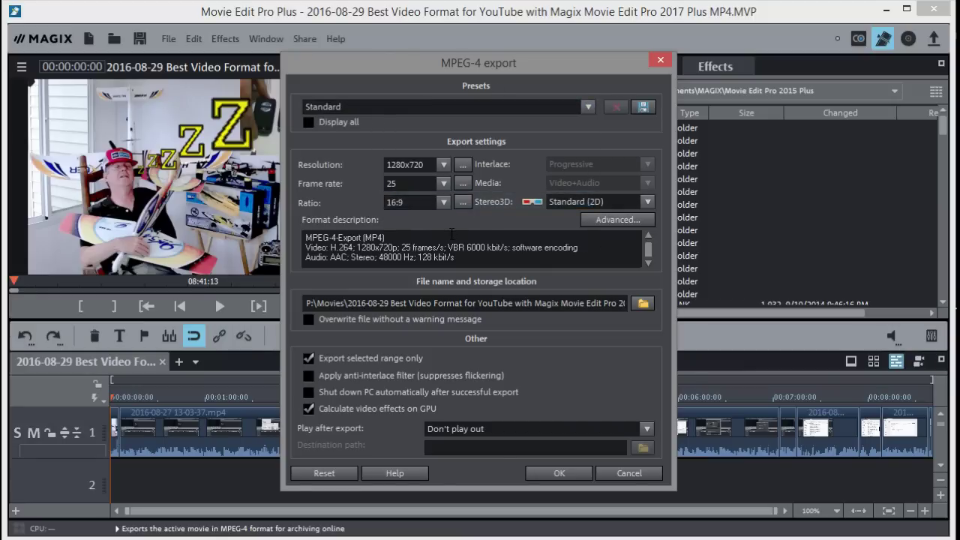
Set the export resolution to 1920x1080 and the frame rate to 29.97 frames/s.
left_click(442, 163)
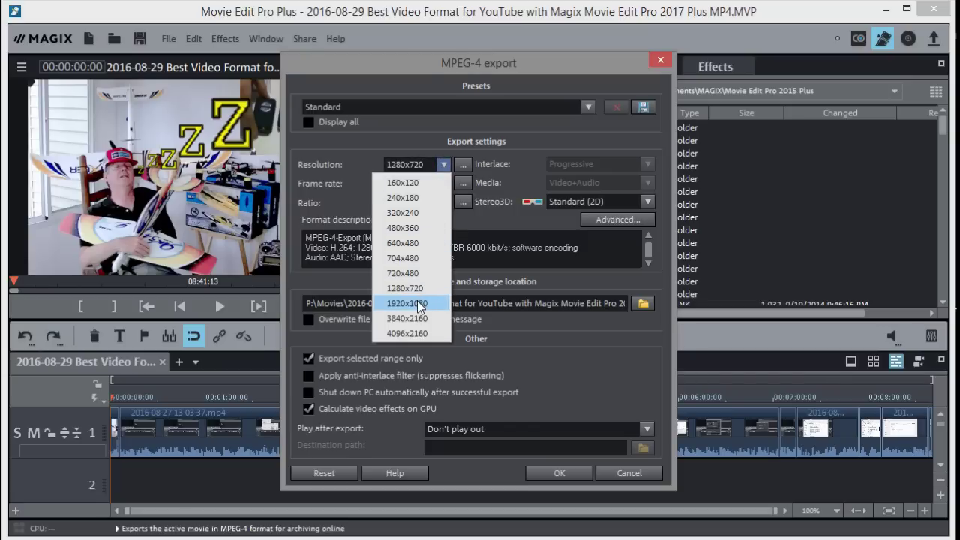
left_click(418, 304)
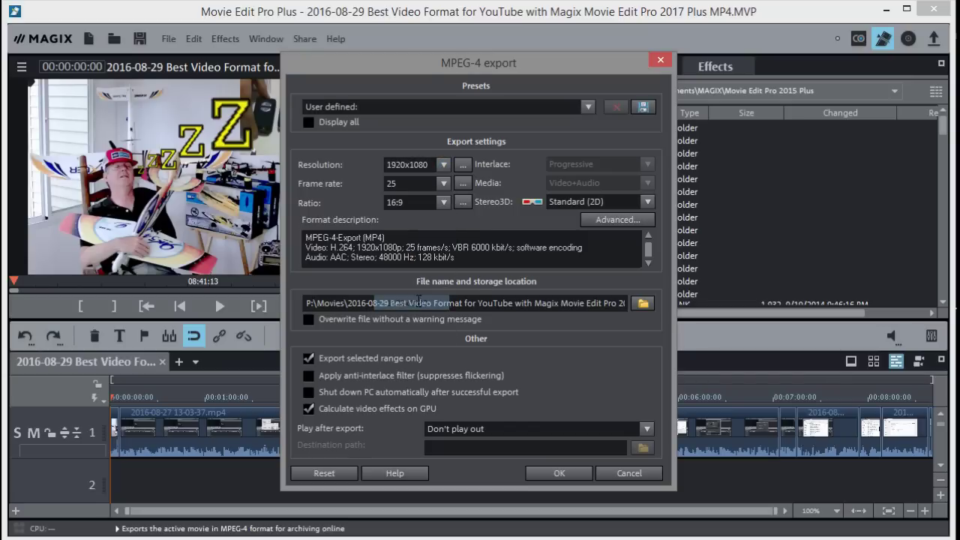
left_click(443, 183)
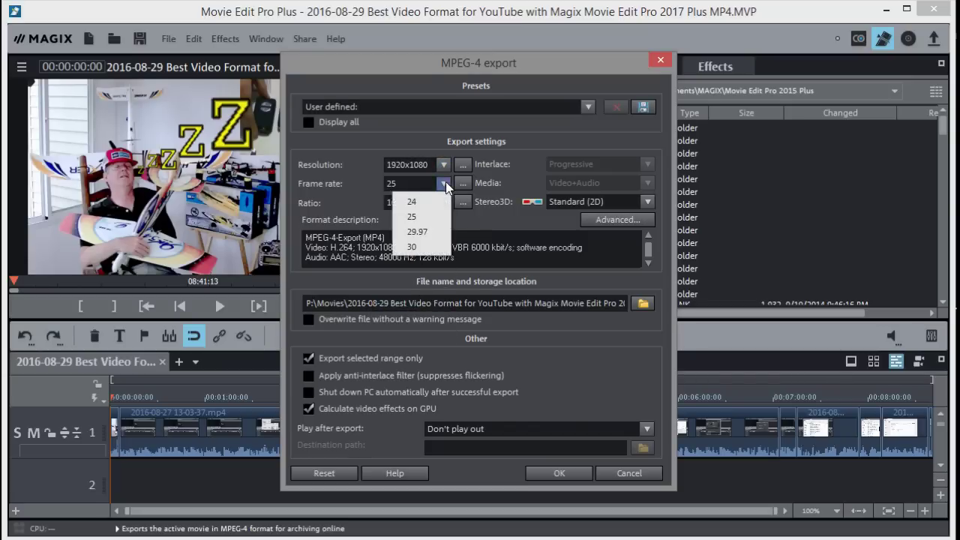
left_click(425, 234)
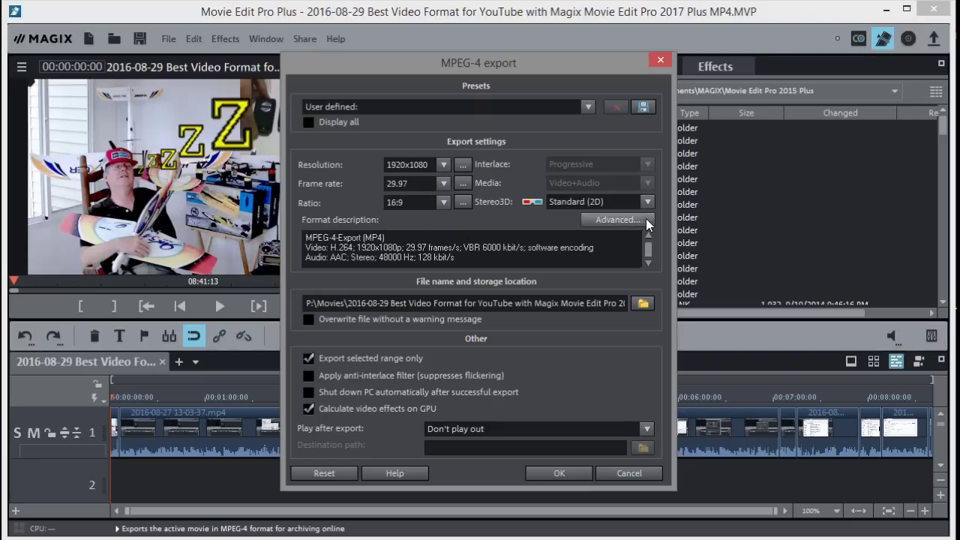
In the advanced encoder settings, set maximum GOP length to 30 and keep the audio sample rate at 48000 Hz.
left_click(613, 218)
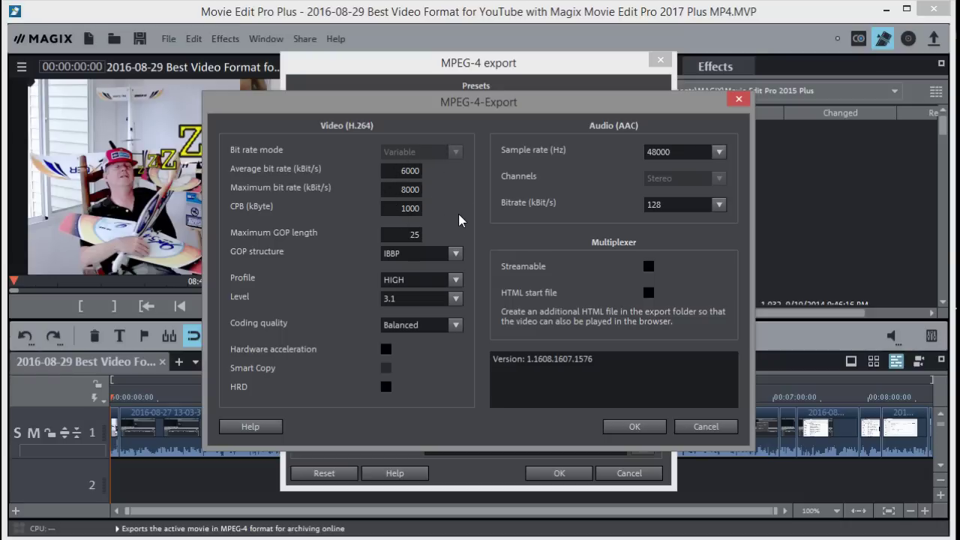
double_click(412, 231)
type("30")
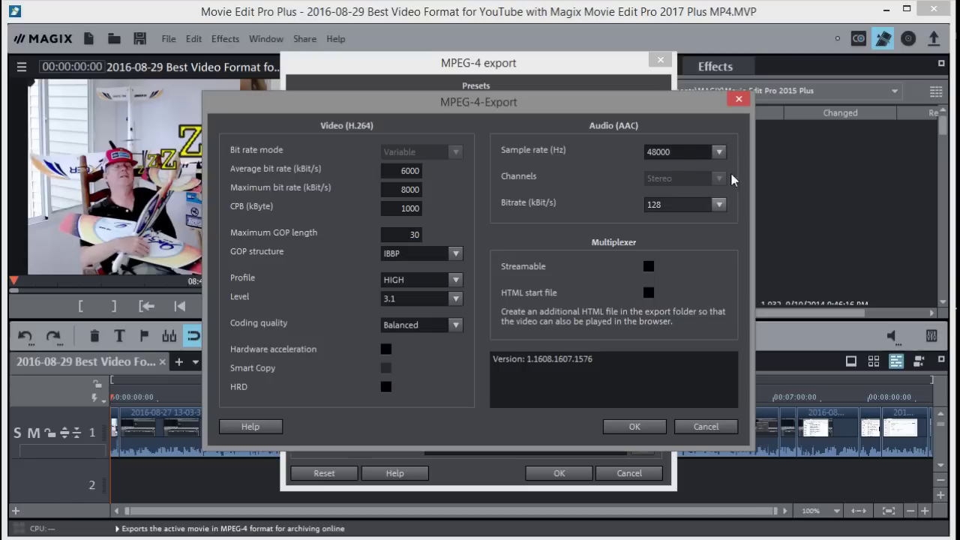
left_click(720, 153)
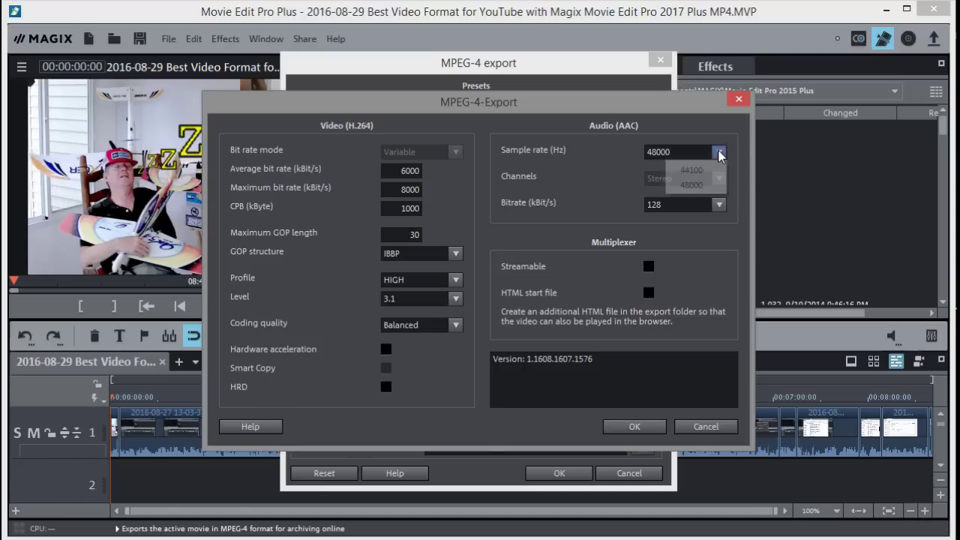
left_click(690, 170)
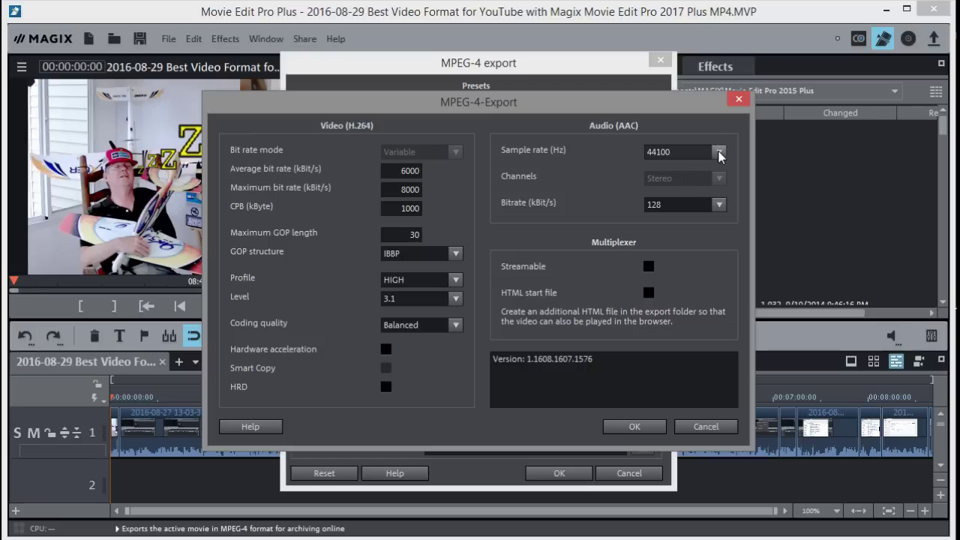
left_click(719, 153)
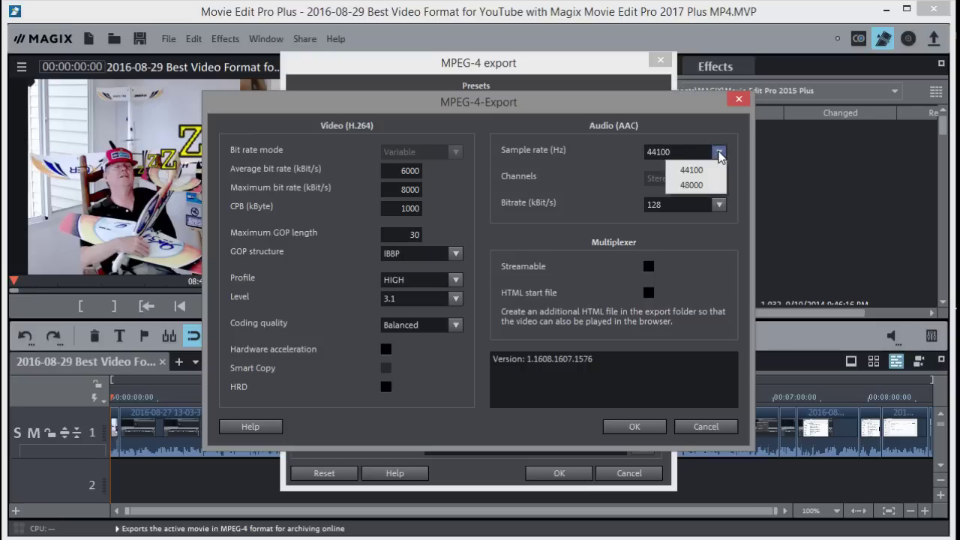
left_click(691, 185)
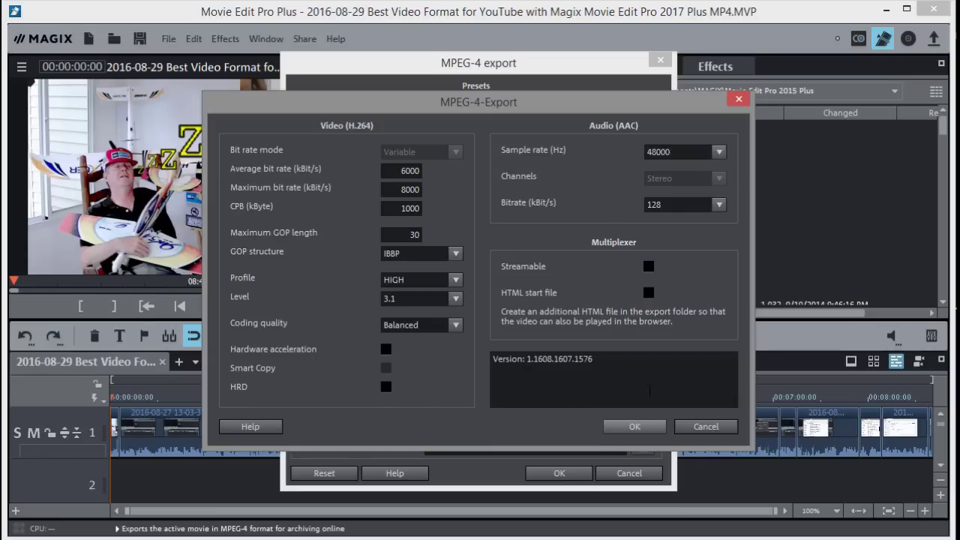
Confirm the advanced settings and save them as the export preset 'Dave's 1080p'.
left_click(632, 426)
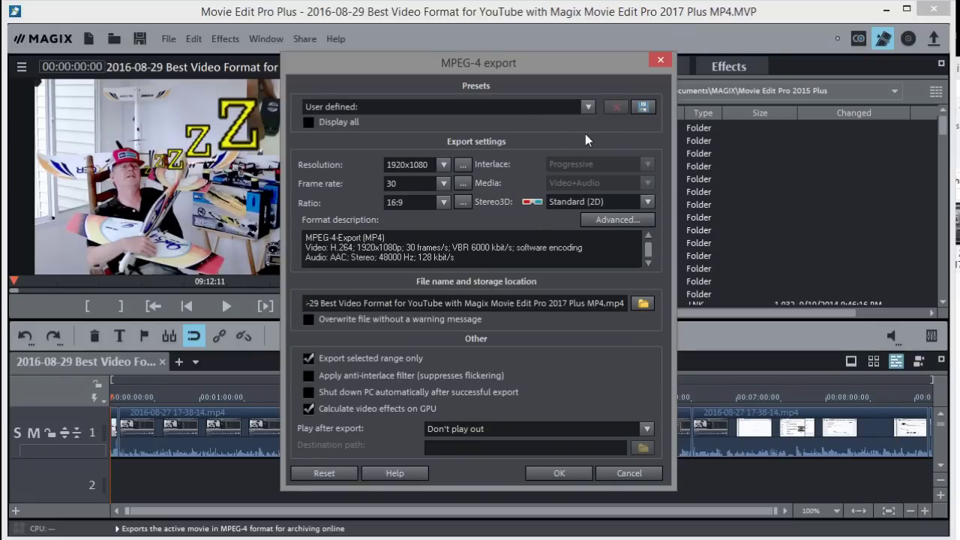
left_click(643, 108)
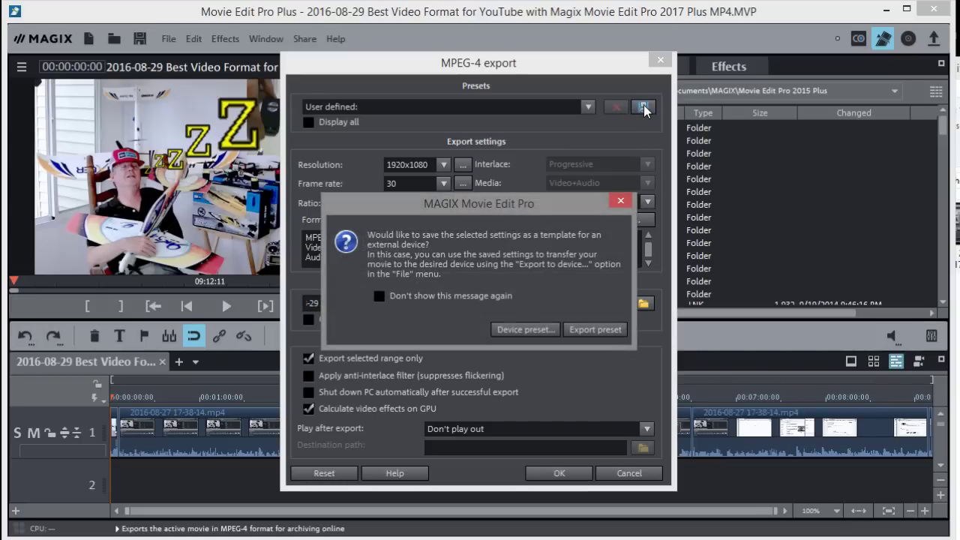
left_click(589, 331)
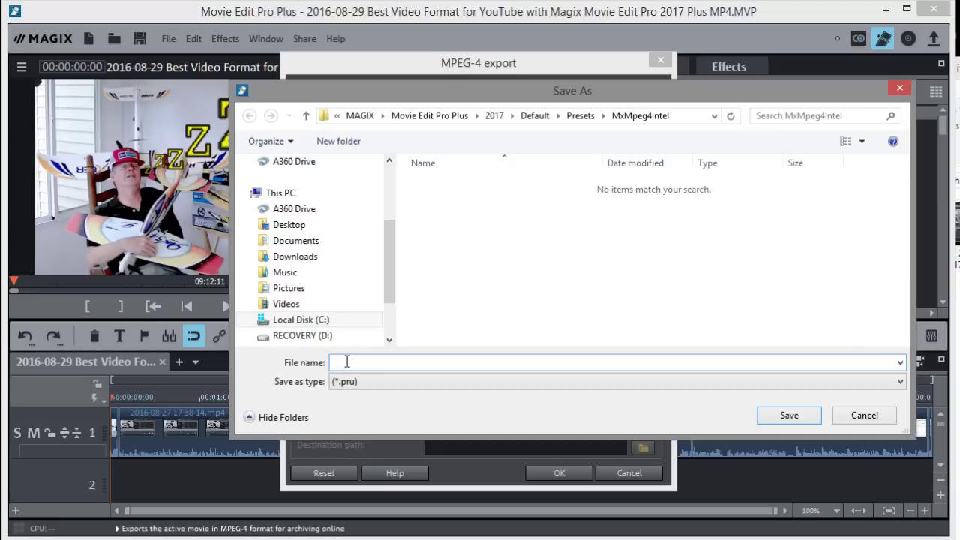
type("Dave's 1080p")
left_click(787, 417)
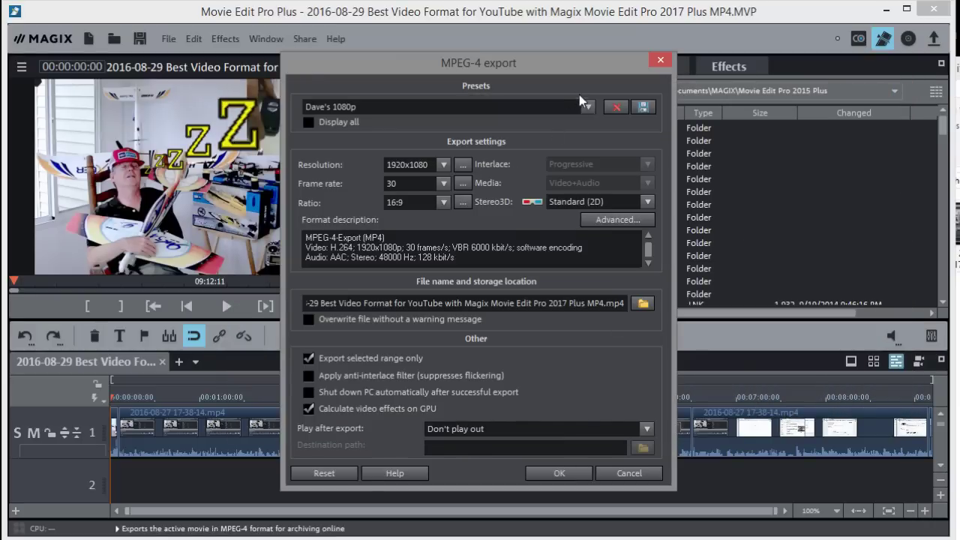
Verify Dave's 1080p is the selected preset and choose the output location for the exported movie.
left_click(587, 105)
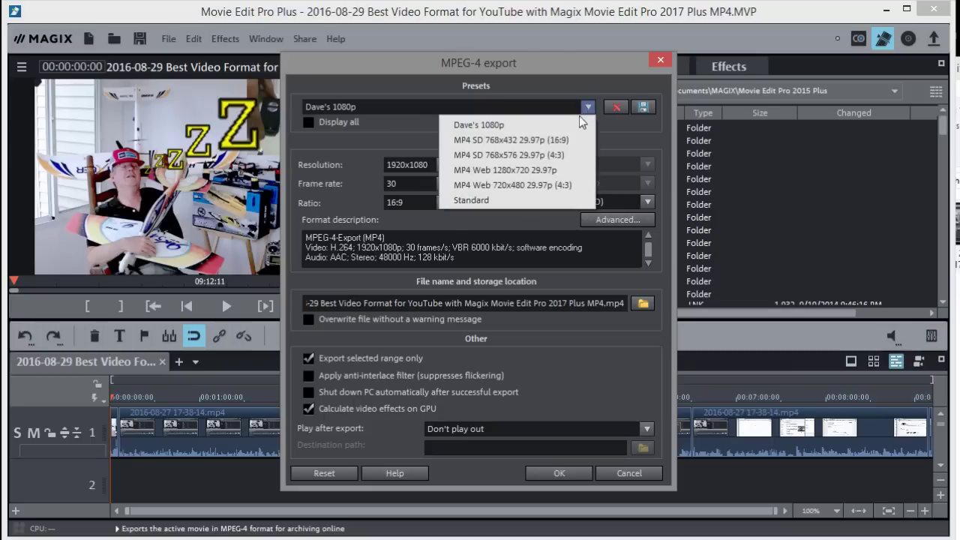
left_click(391, 131)
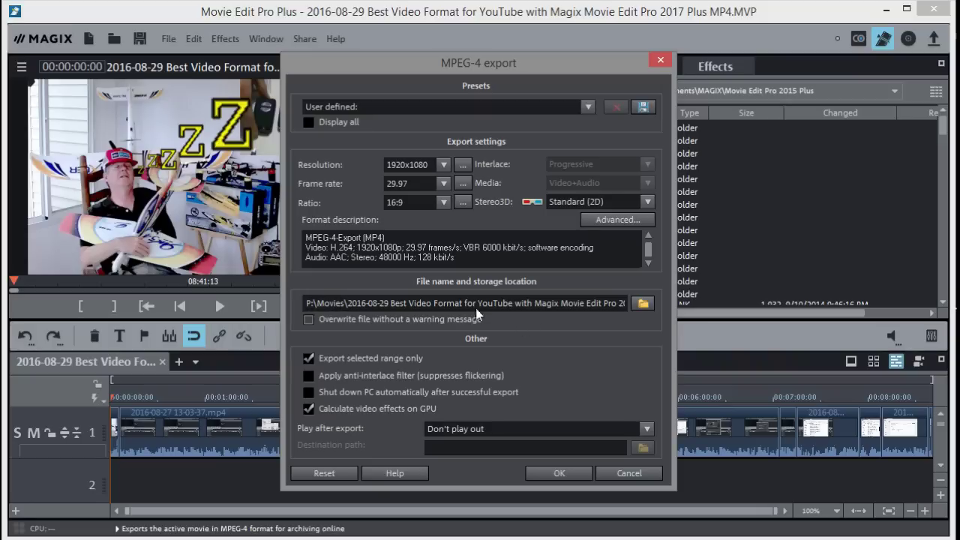
left_click(639, 305)
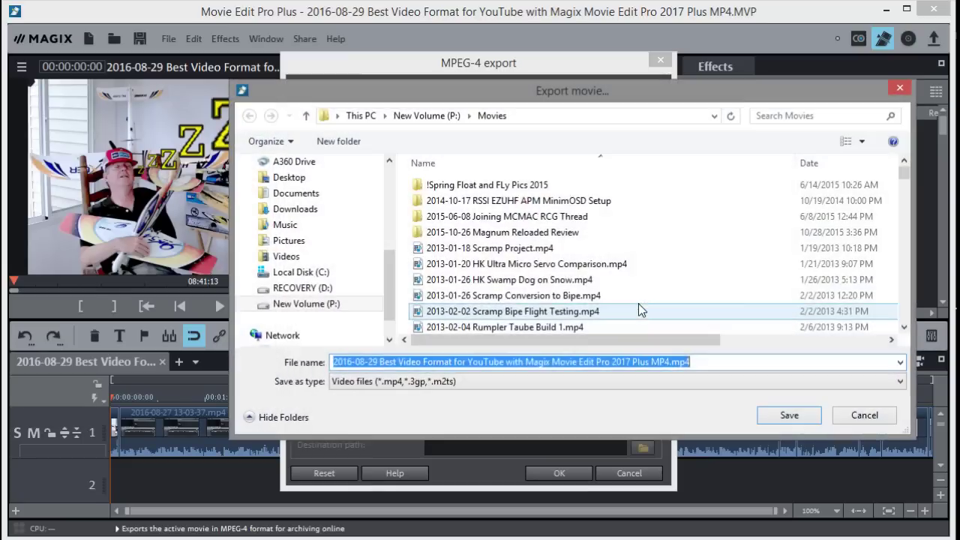
left_click(288, 180)
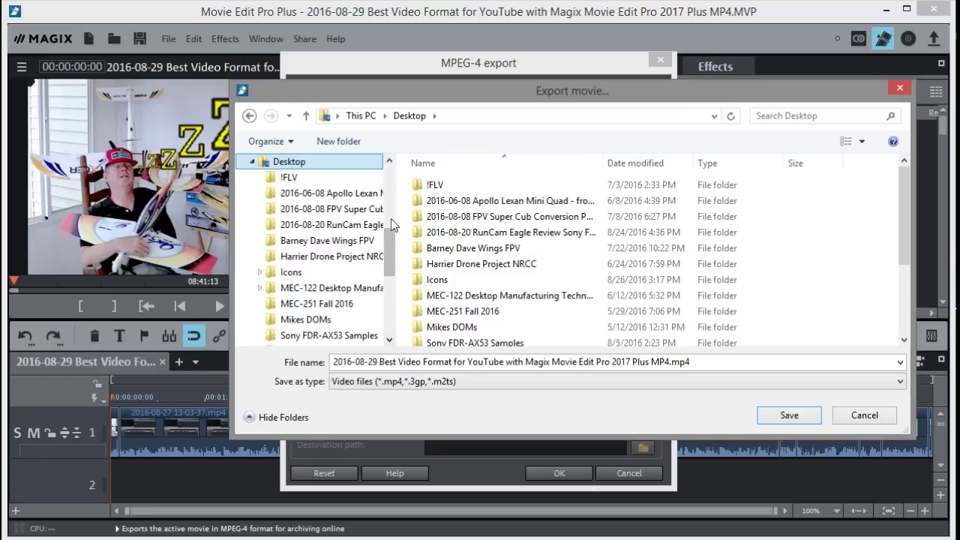
left_click_drag(386, 245, 379, 293)
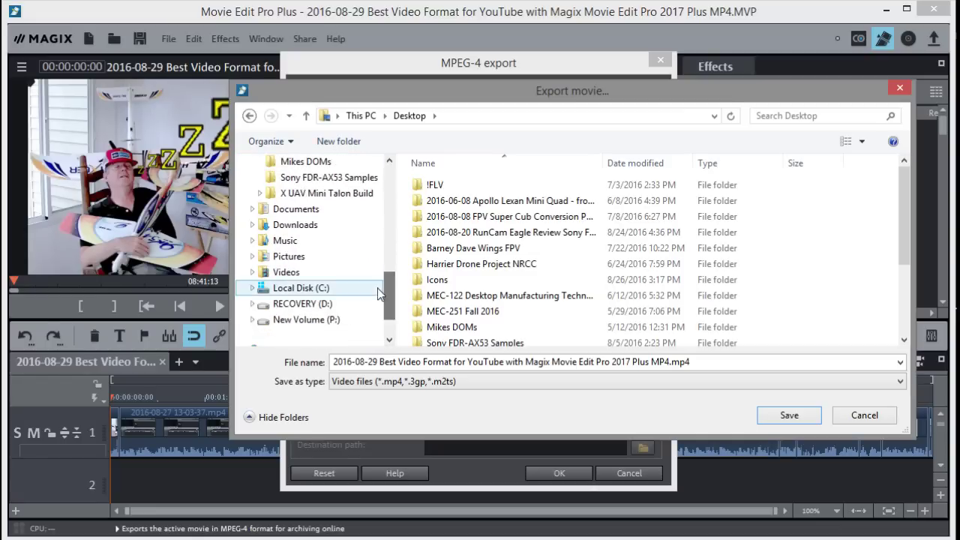
left_click(301, 320)
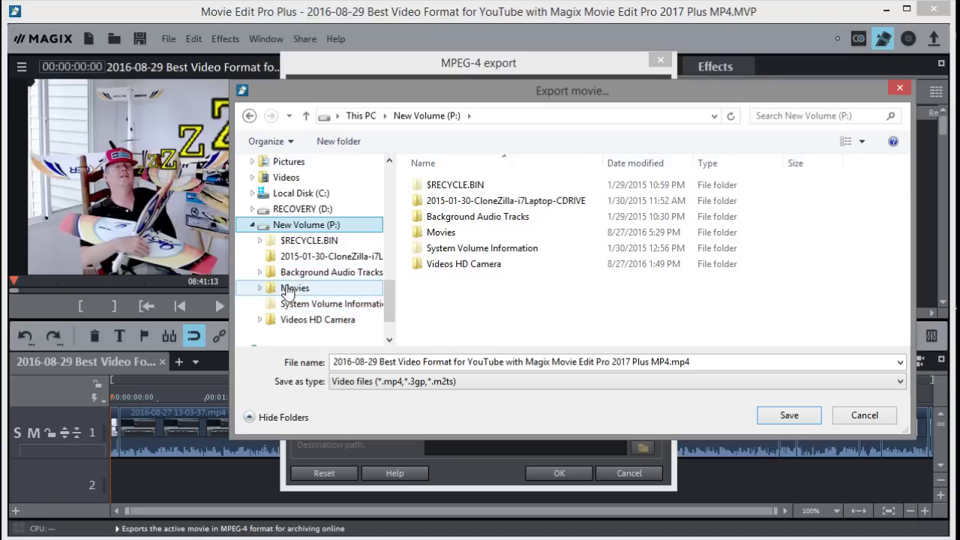
left_click(294, 288)
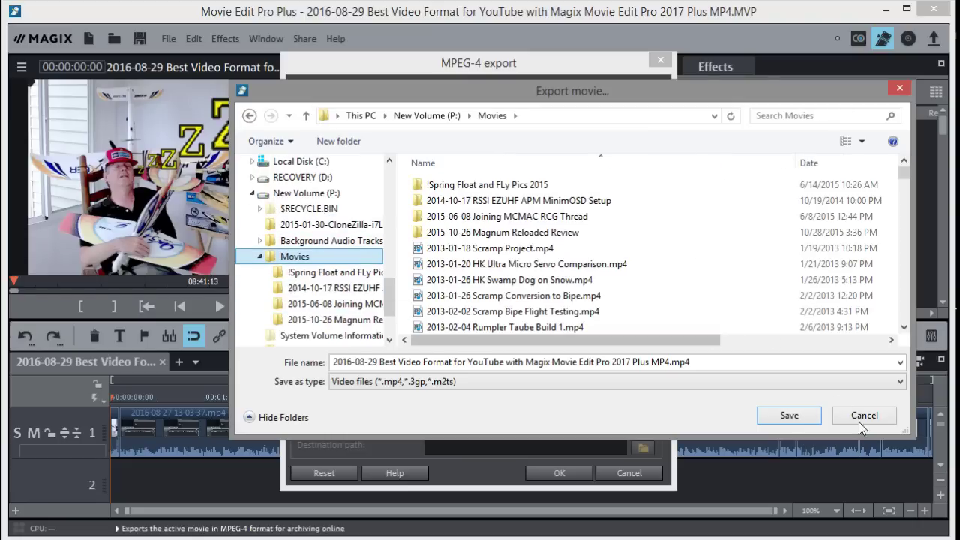
left_click(790, 416)
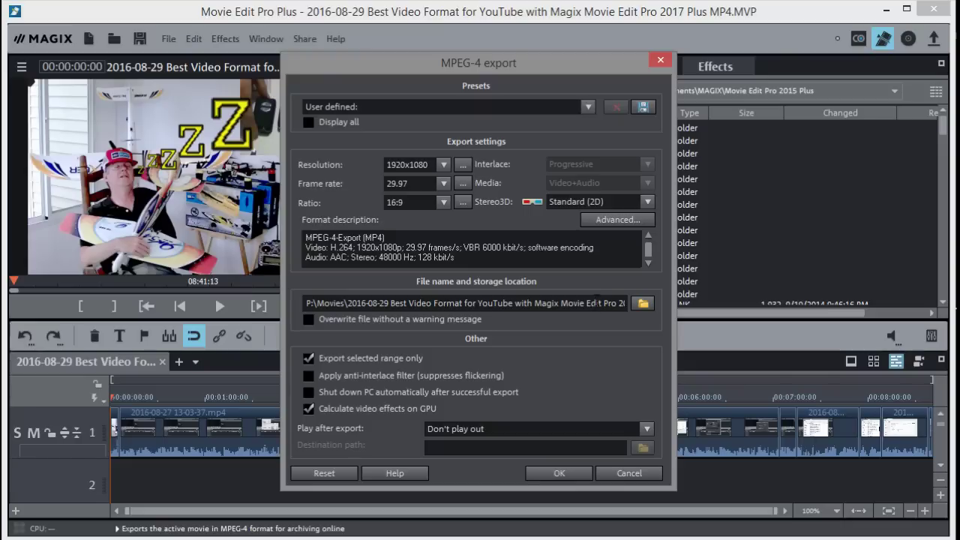
Add ' Test' to the output file name just before the .mp4 extension.
left_click_drag(596, 303, 638, 303)
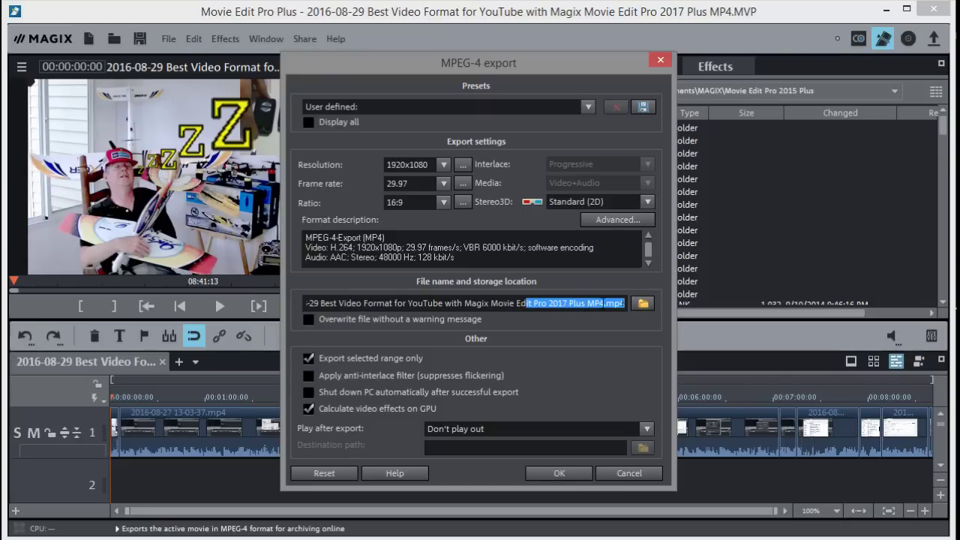
left_click(605, 303)
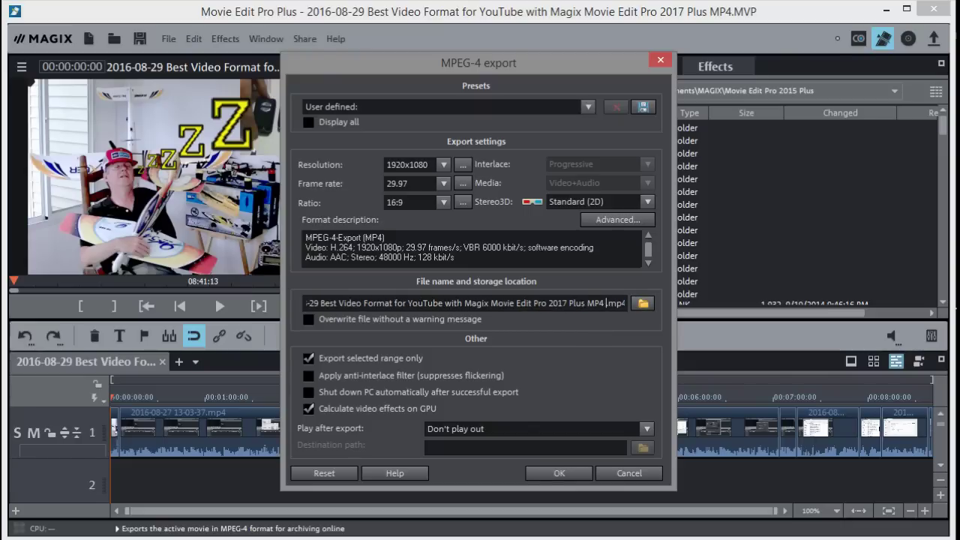
type("Test")
Run the MPEG-4 export with the configured 1080p settings.
left_click(557, 472)
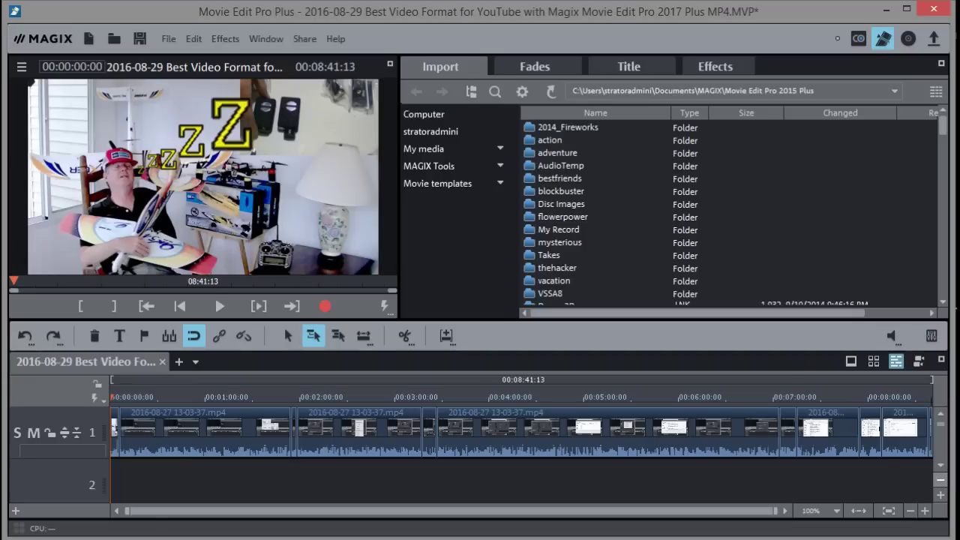
Locate the exported MP4 in P:\Movies using File Explorer, then launch Chrome.
key("super+e")
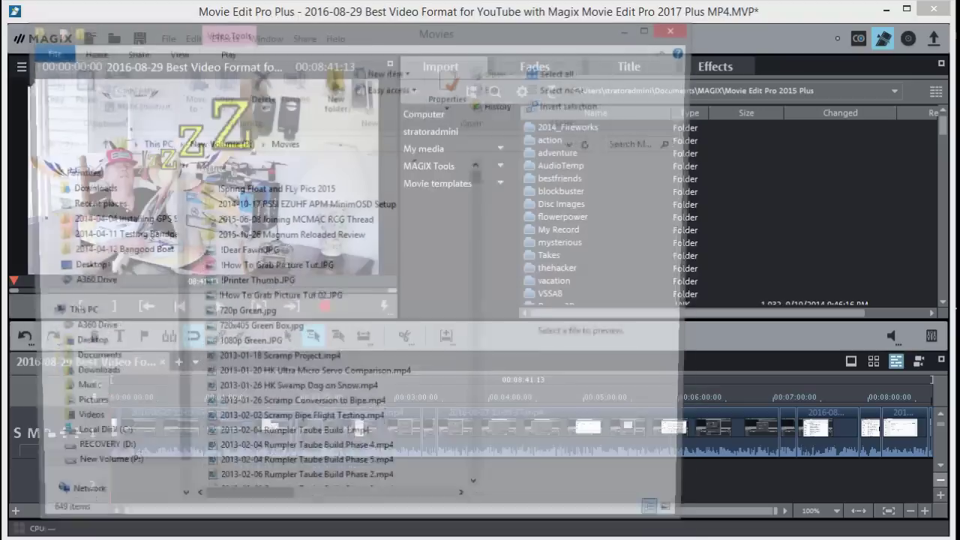
left_click_drag(480, 177, 460, 471)
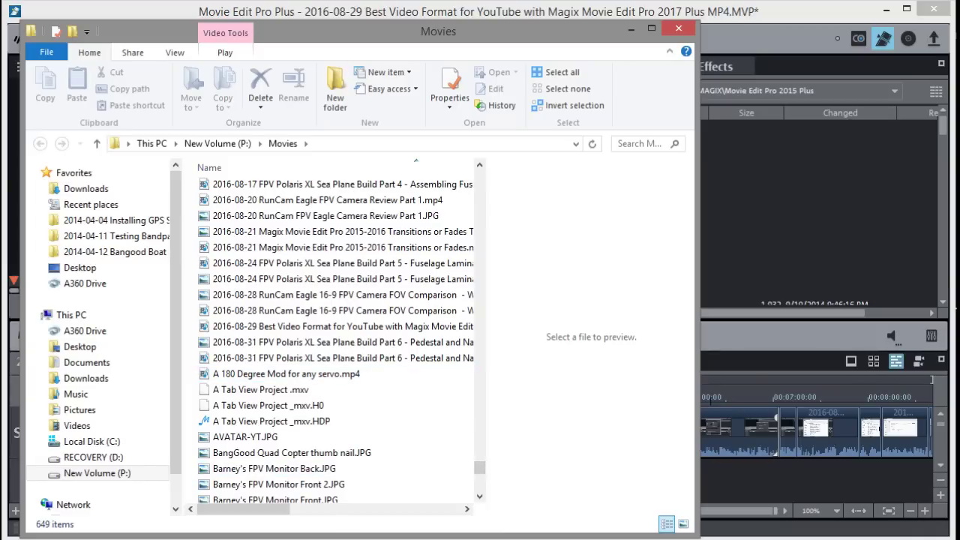
left_click(678, 28)
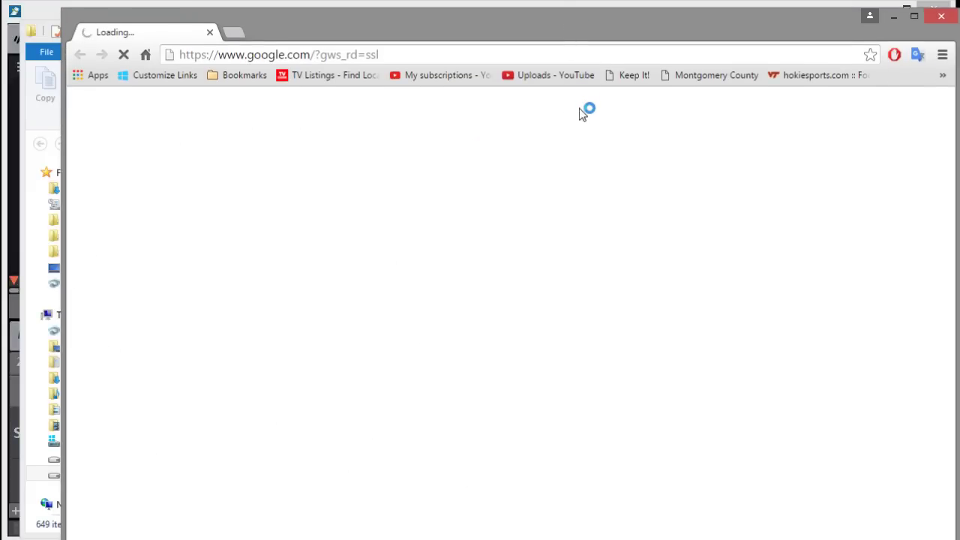
Open the Uploads - YouTube bookmark to the Video Manager and begin a new video upload.
left_click(538, 76)
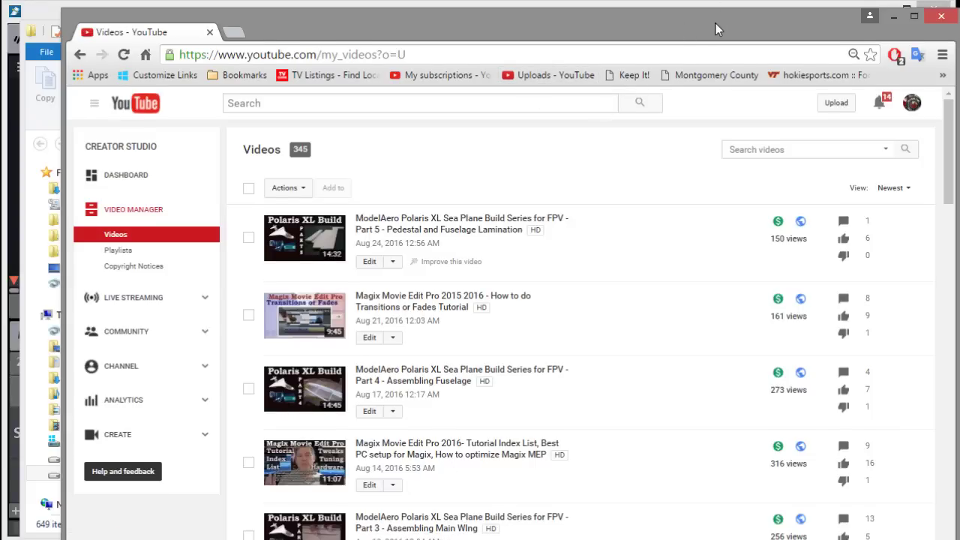
mouse_move(715, 23)
left_mouse_down()
mouse_move(689, 19)
mouse_move(719, 18)
left_mouse_up()
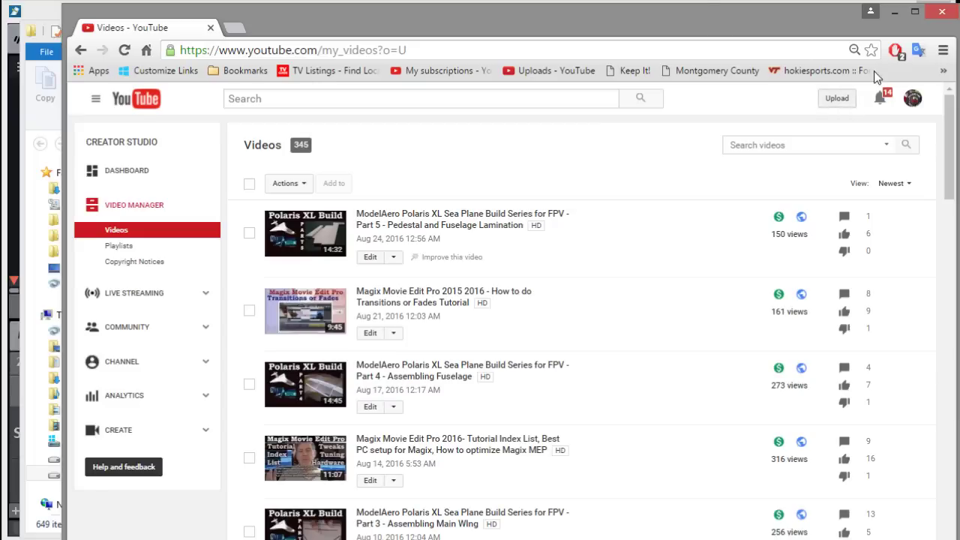
left_click(831, 99)
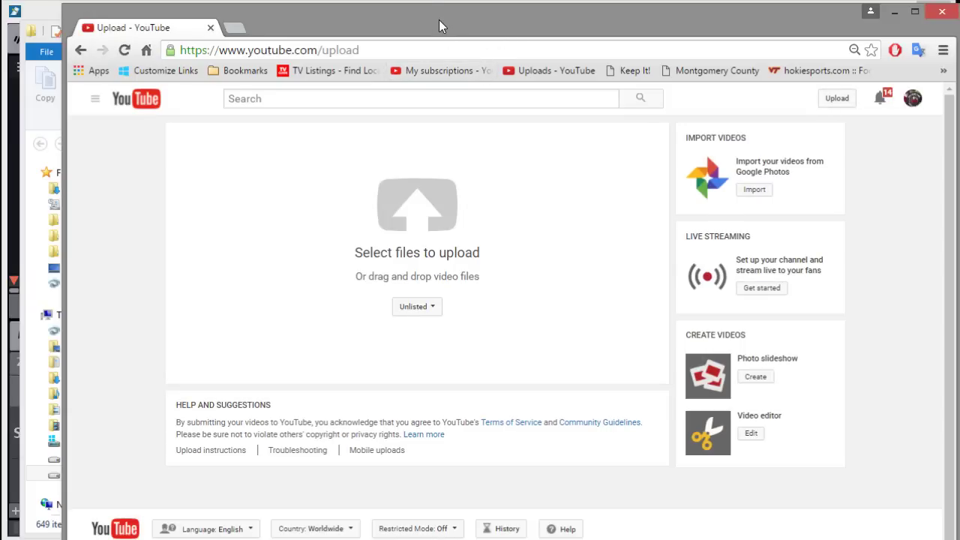
Drag the exported 2016-08-29 MP4 from the Movies folder onto YouTube's upload area.
left_click_drag(439, 19, 746, 30)
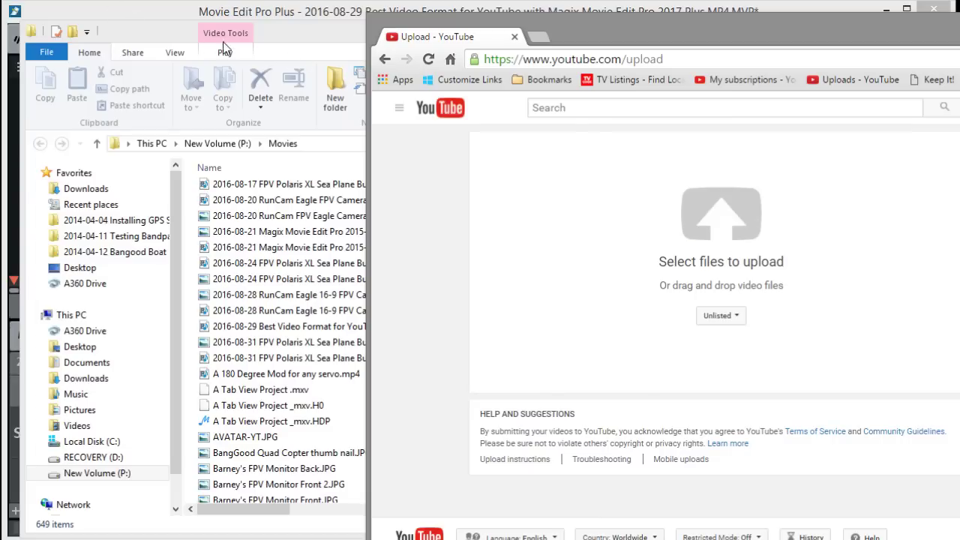
left_click(283, 34)
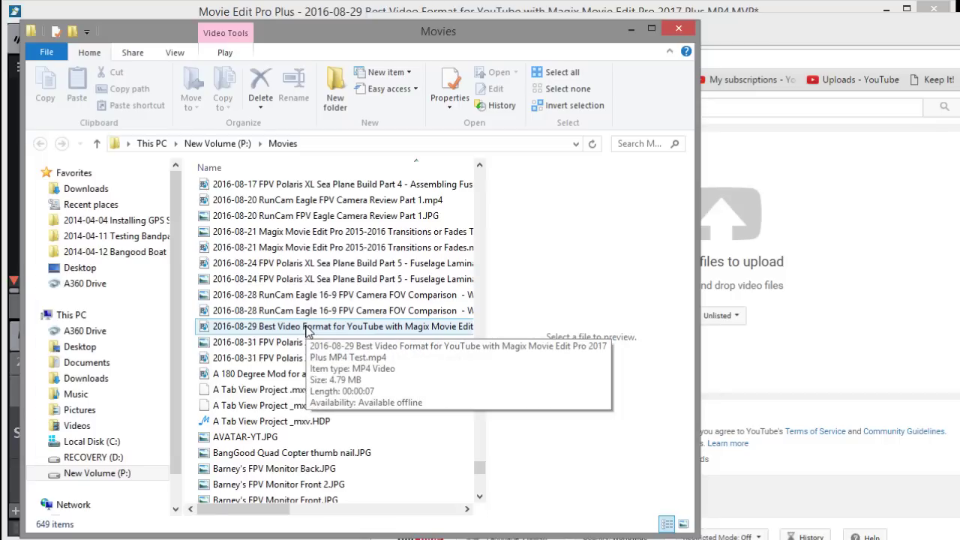
left_click_drag(307, 332, 743, 241)
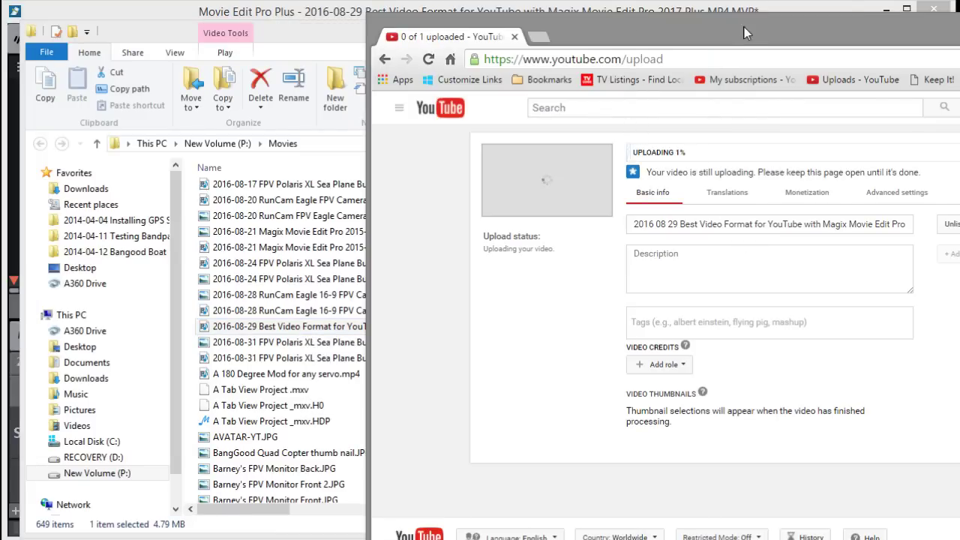
left_click_drag(745, 29, 488, 33)
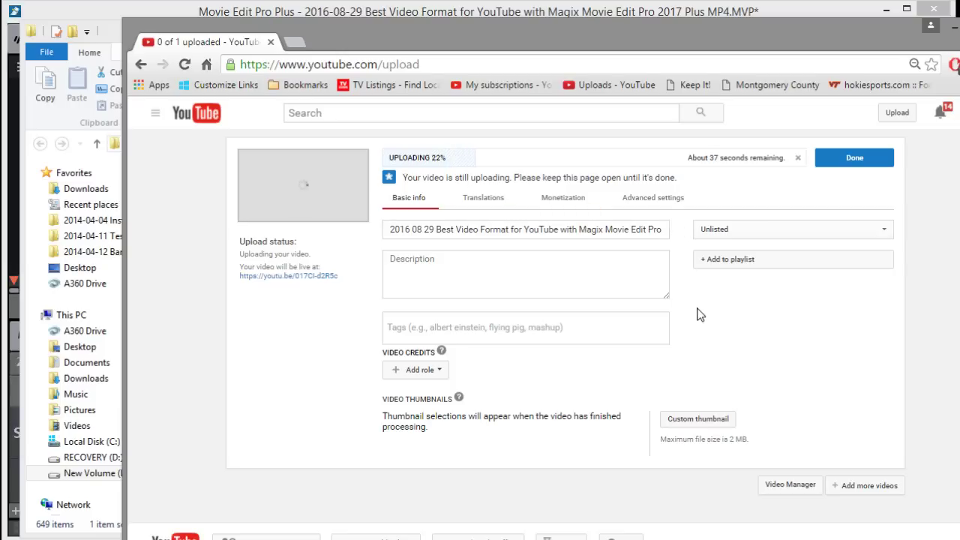
Nudge the browser window slightly left while the upload finishes.
left_click_drag(635, 43, 566, 38)
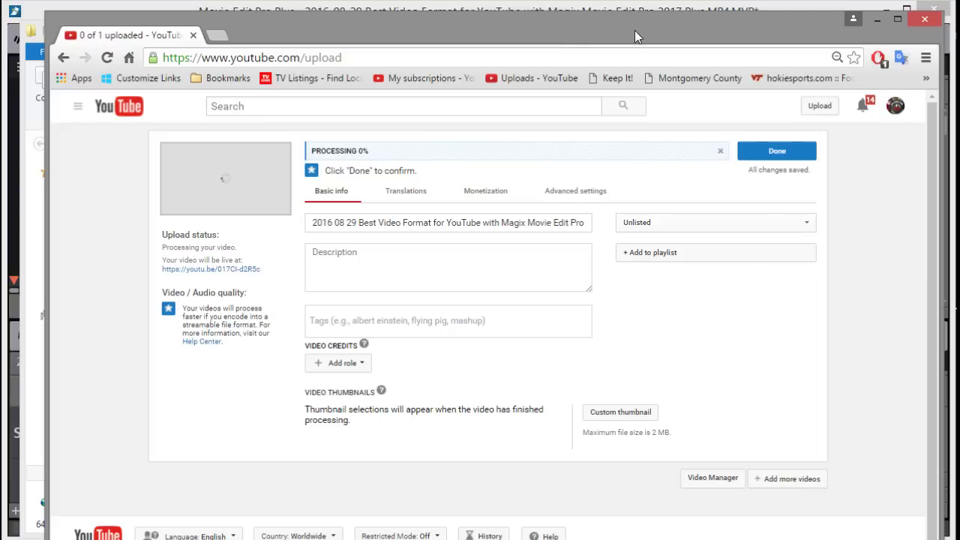
Keep the uploaded video's privacy set to Unlisted while processing completes.
left_click_drag(637, 30, 673, 33)
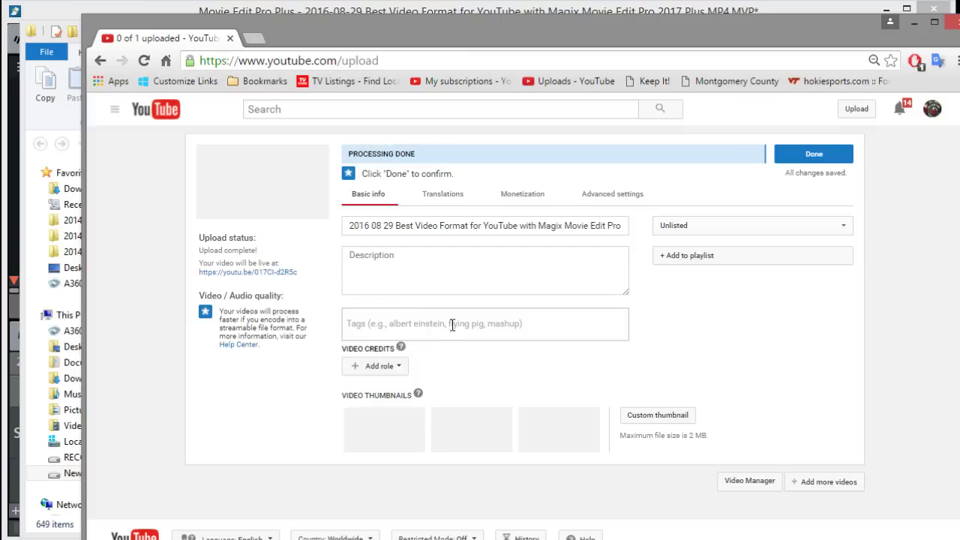
left_click(453, 324)
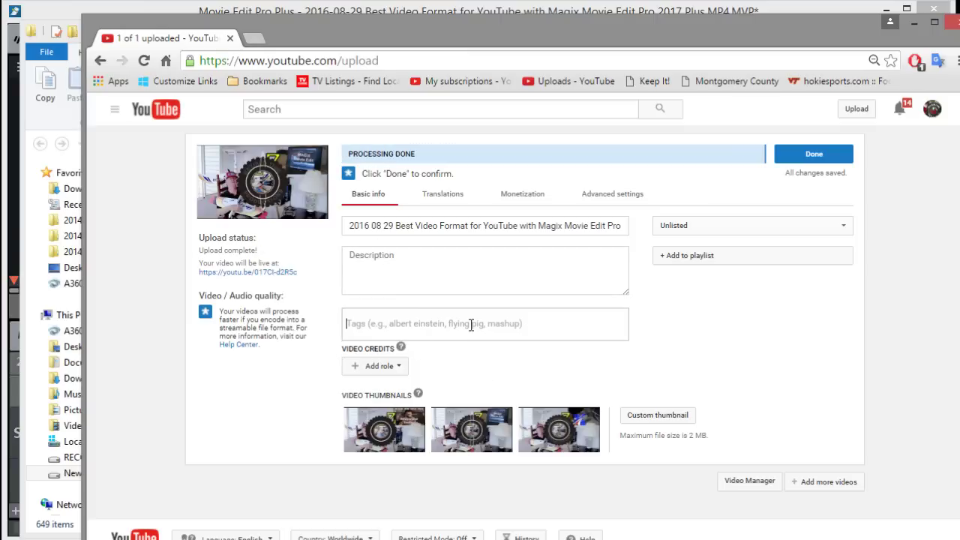
left_click(846, 225)
left_click(775, 345)
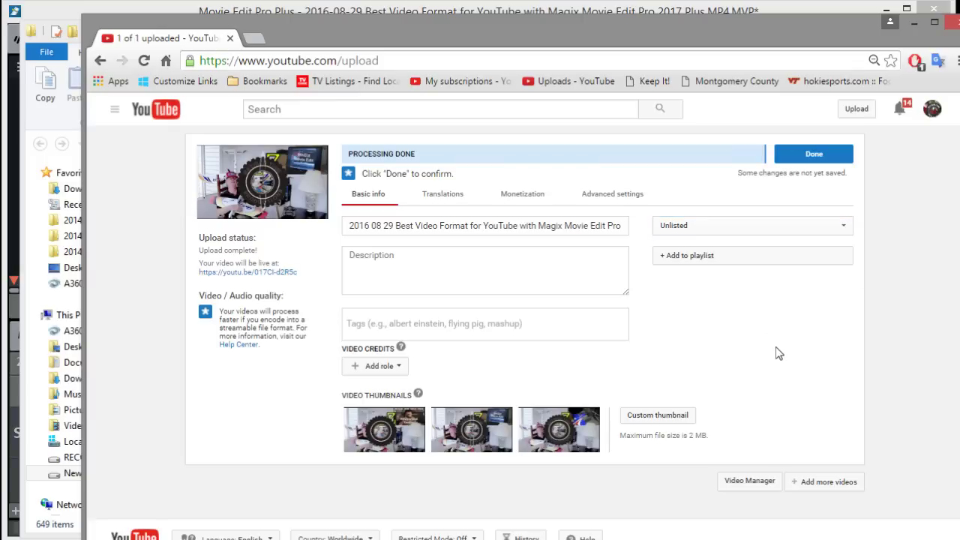
left_click(479, 270)
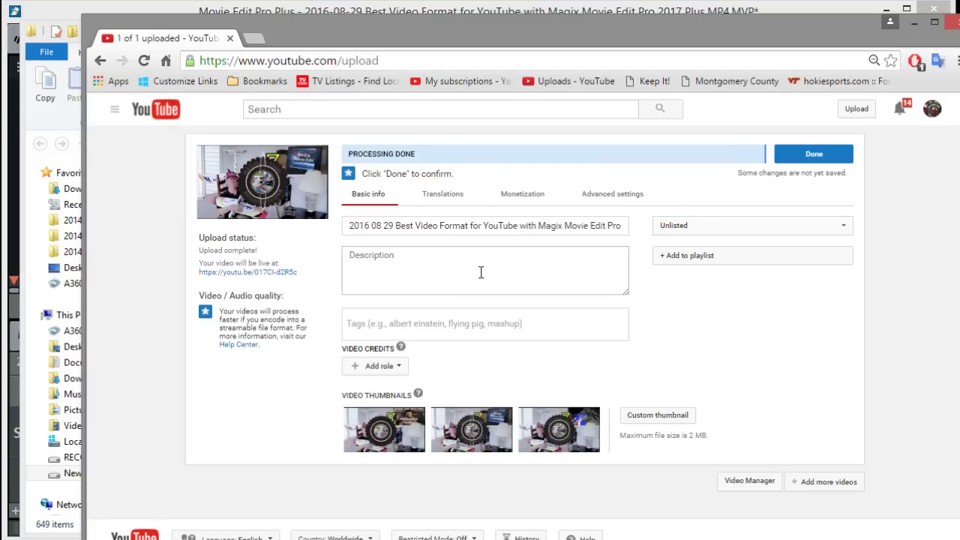